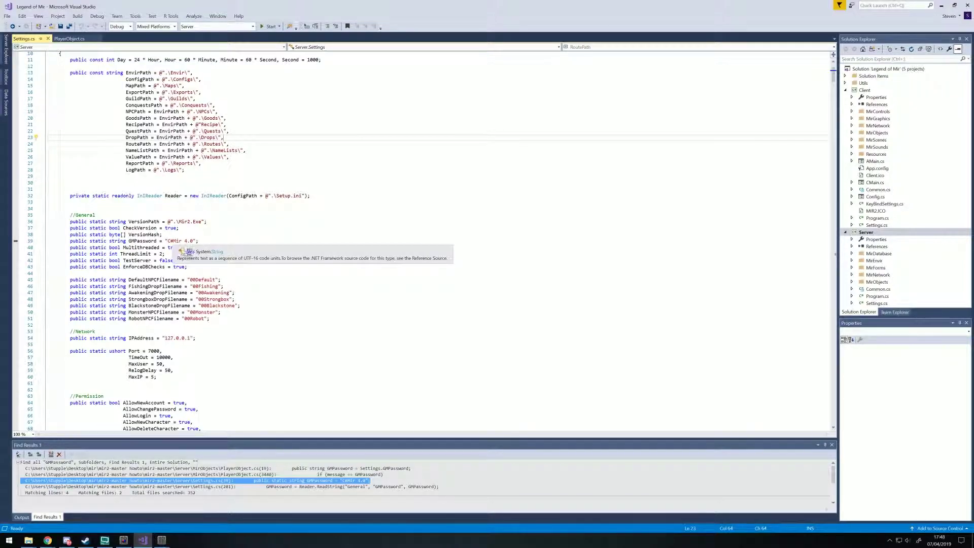
Select the hardcoded GMPassword string literal on line 39 of Settings.cs.
left_click(133, 242)
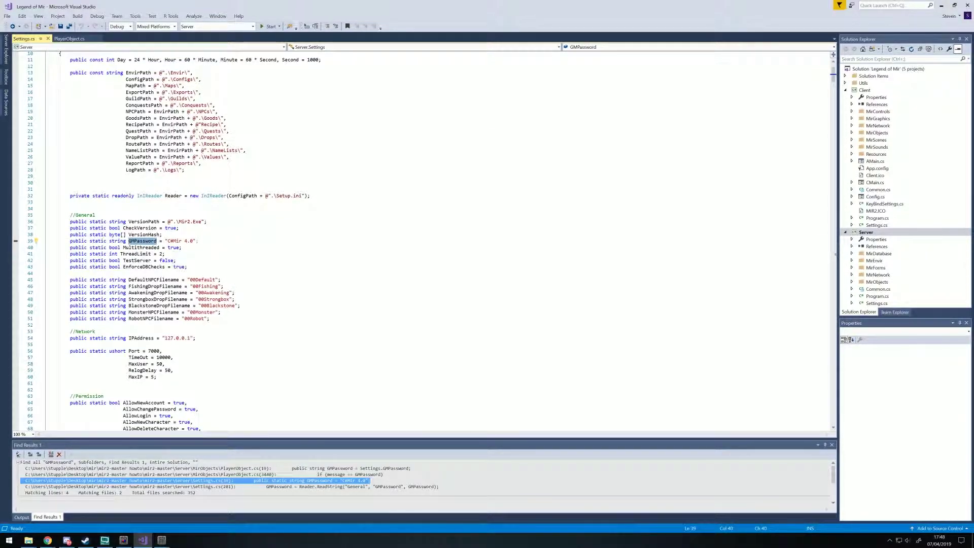
left_click_drag(168, 241, 183, 242)
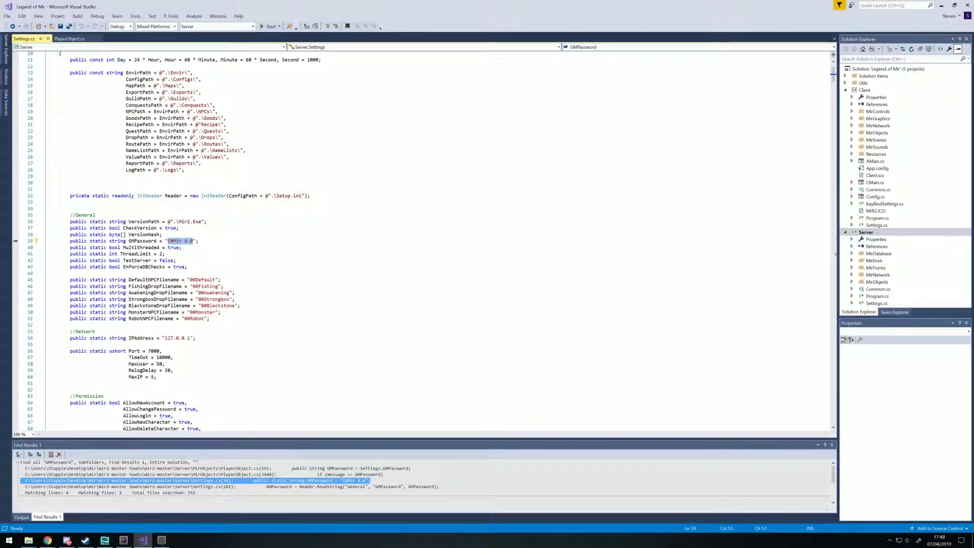
Bring both Legend of Mir clients and the server log window to the front.
mouse_move(161, 541)
left_click(195, 504)
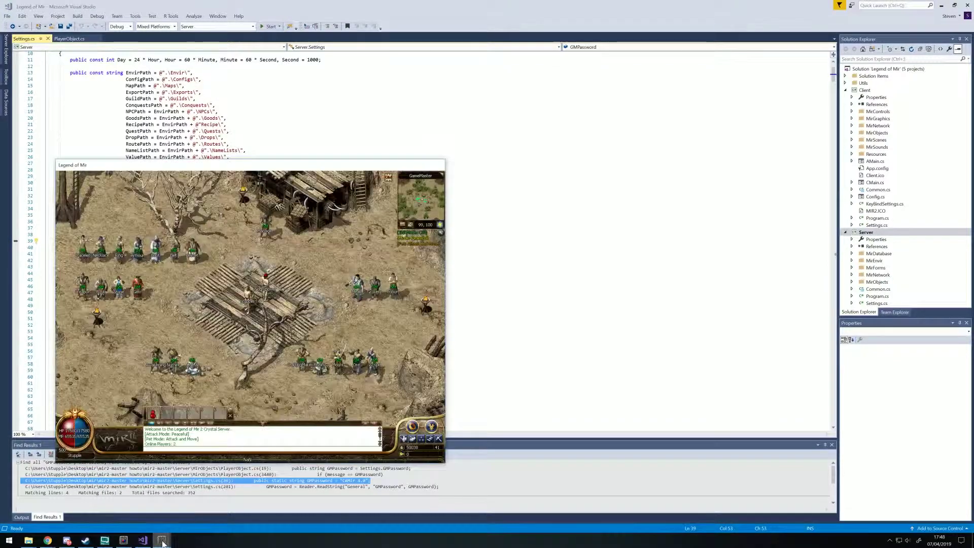
left_click(134, 504)
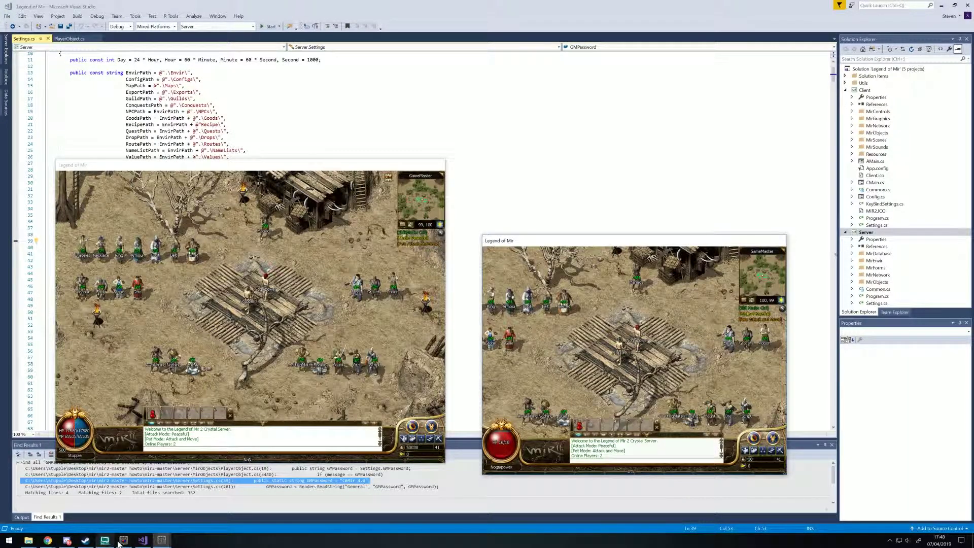
mouse_move(123, 541)
left_click(123, 531)
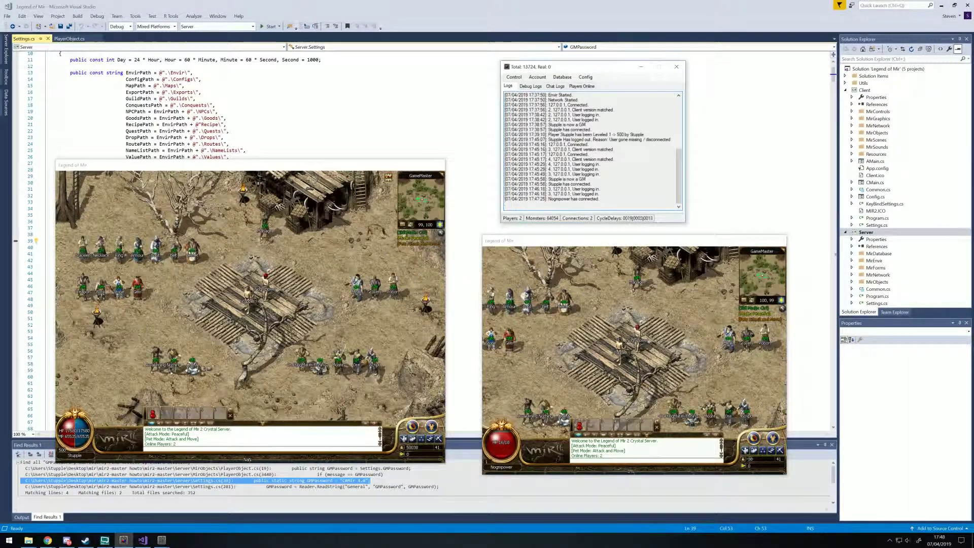
Check which accounts are admins in AccountInfoForm, then walk the right character a step.
left_click(538, 77)
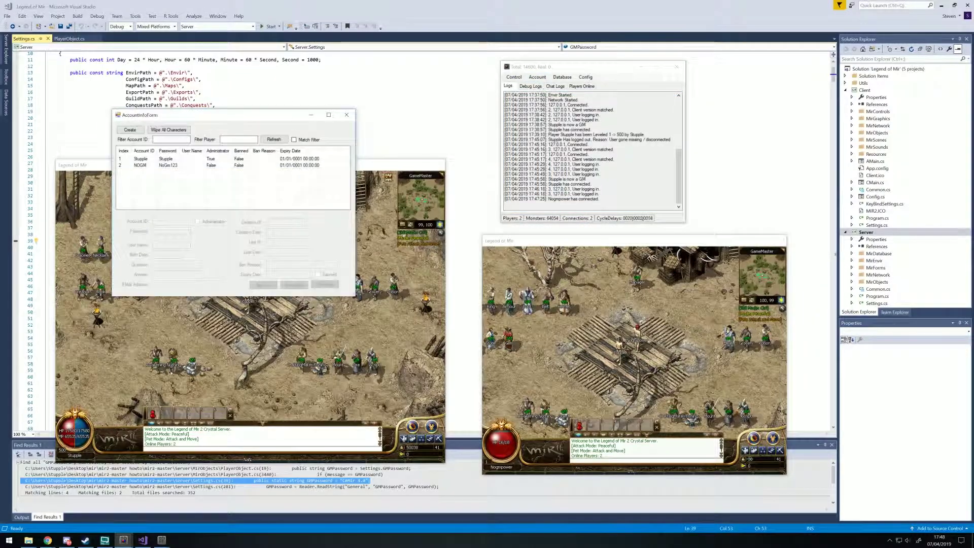
left_click(347, 114)
left_click(682, 367)
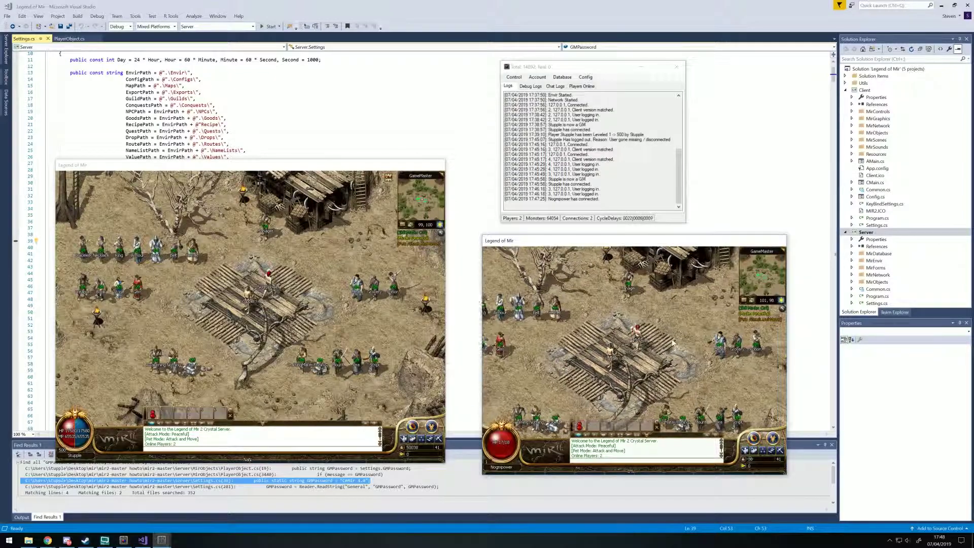
left_click(683, 345)
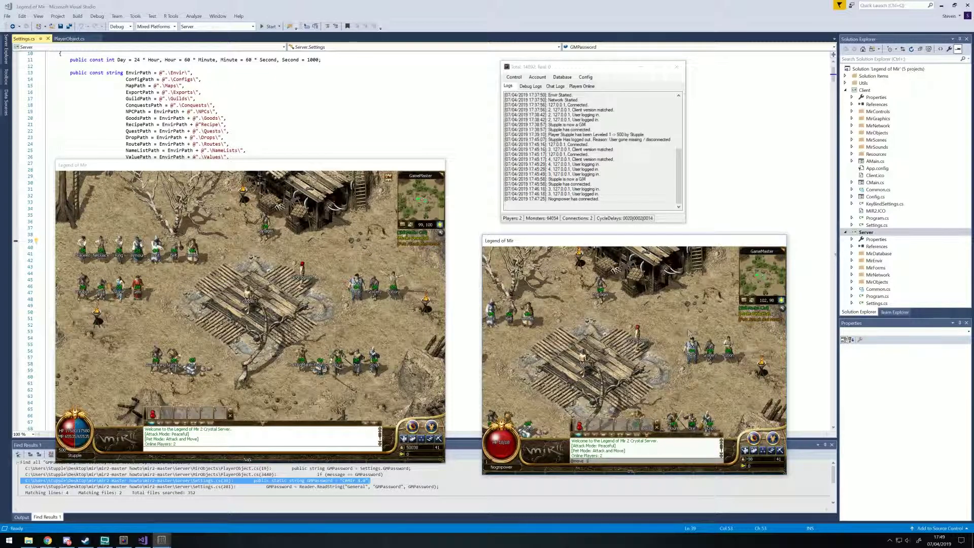
key("Return")
left_click(342, 265)
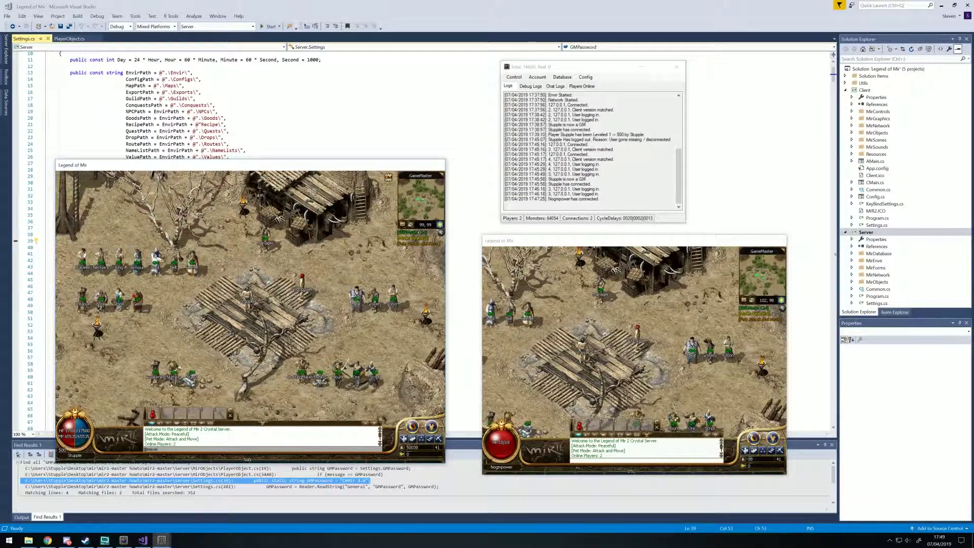
left_click(342, 265)
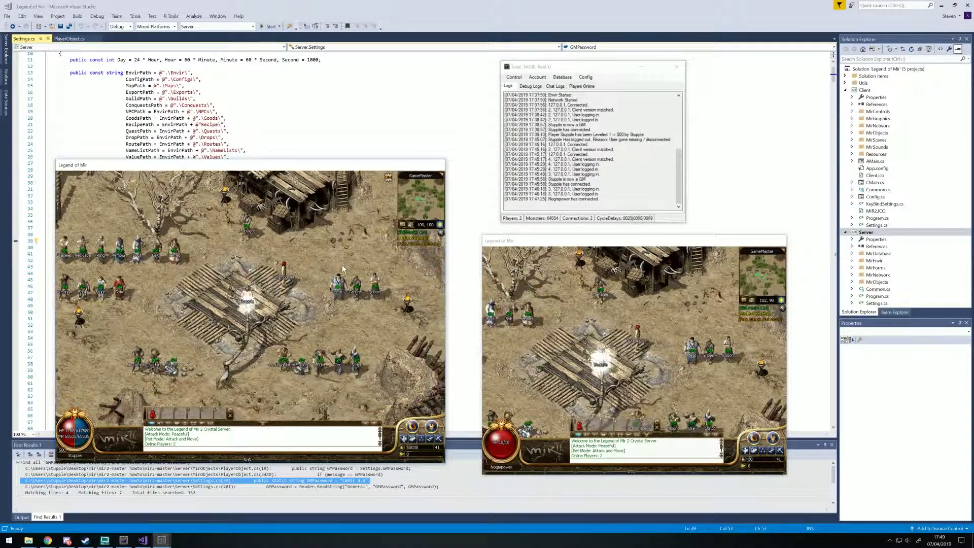
left_click(599, 359)
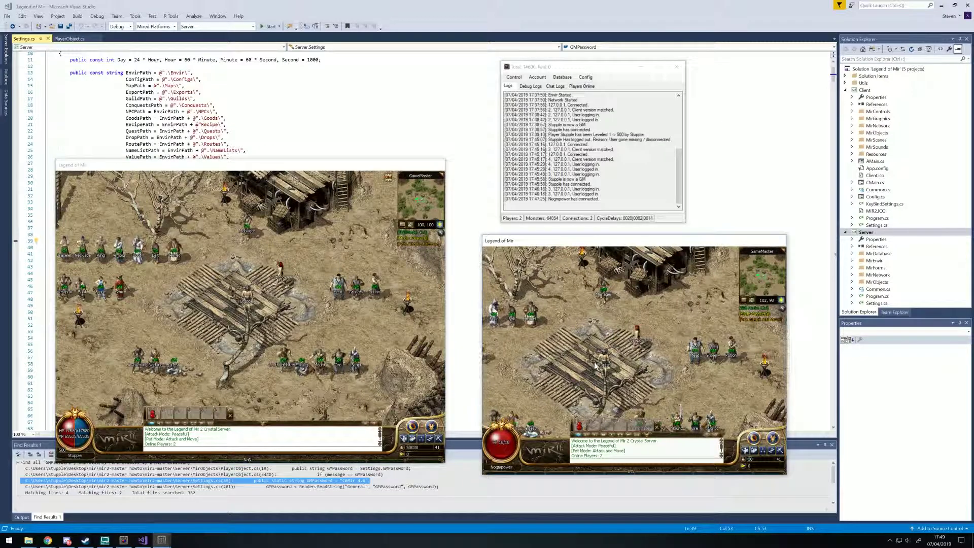
key("Return")
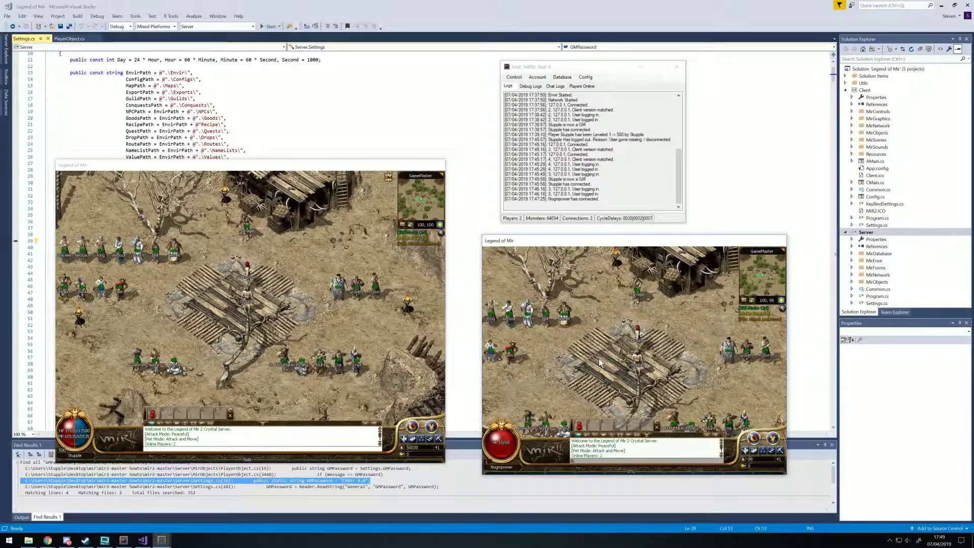
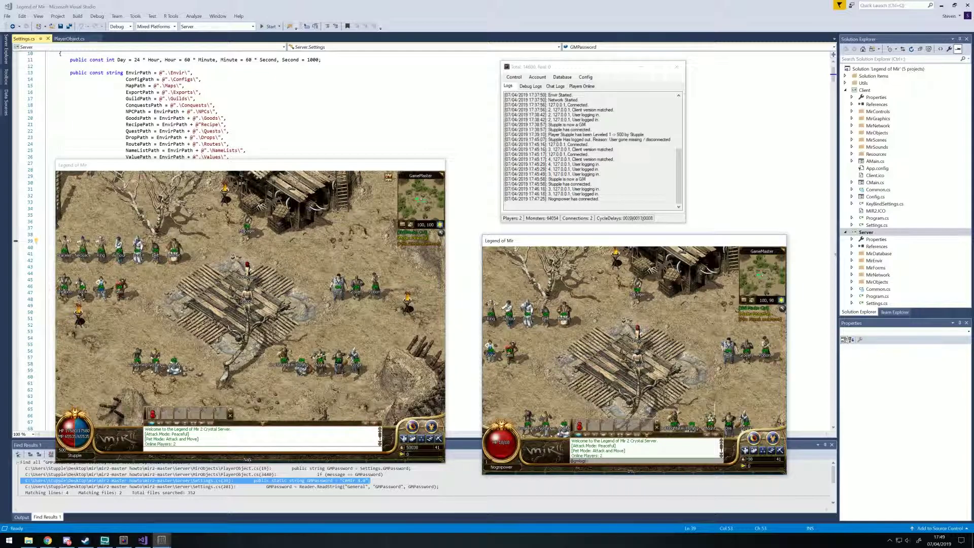
key("Return")
key("Return")
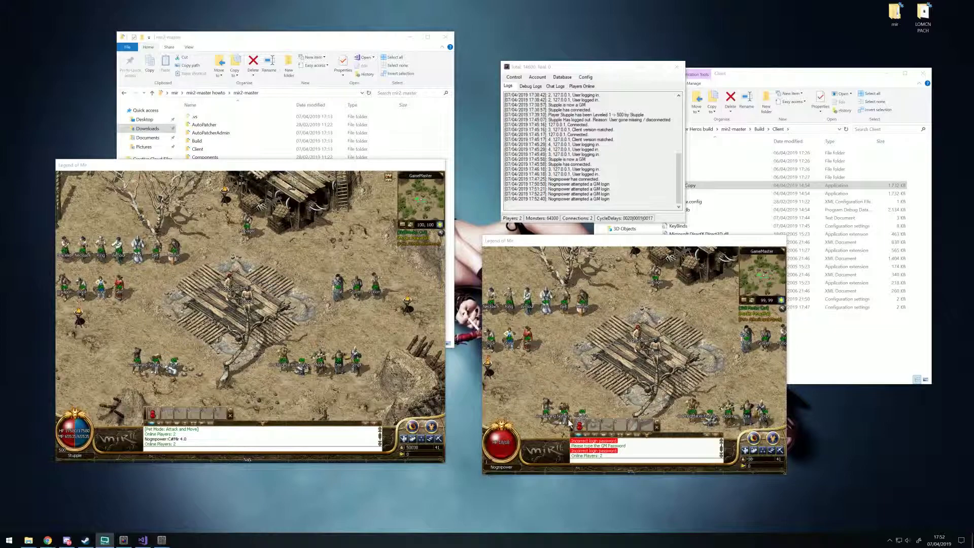
left_click(603, 470)
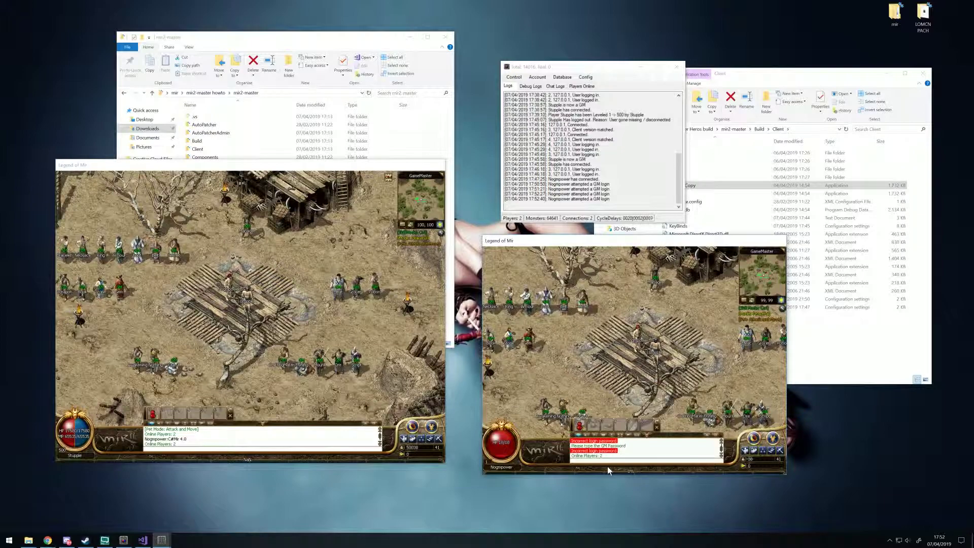
type("@login")
key("Return")
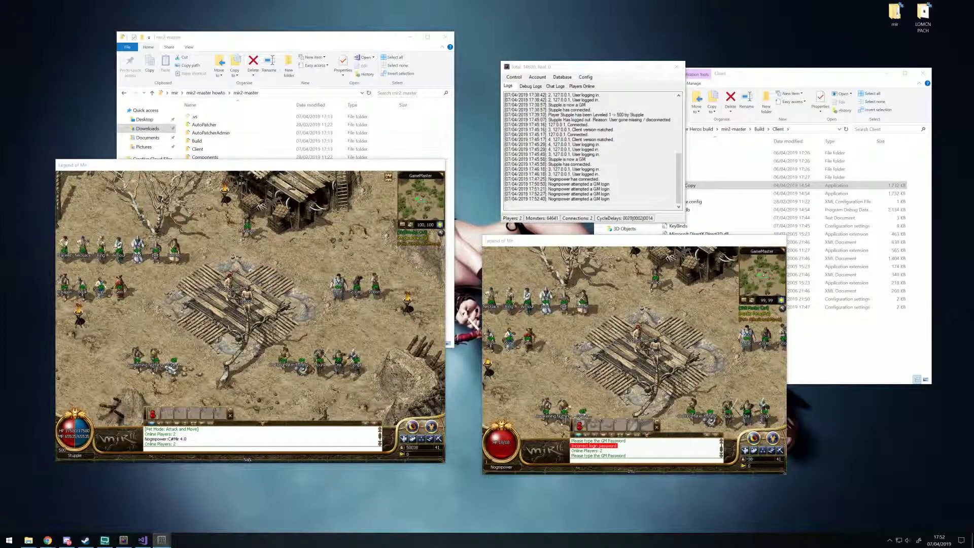
key("alt+Tab")
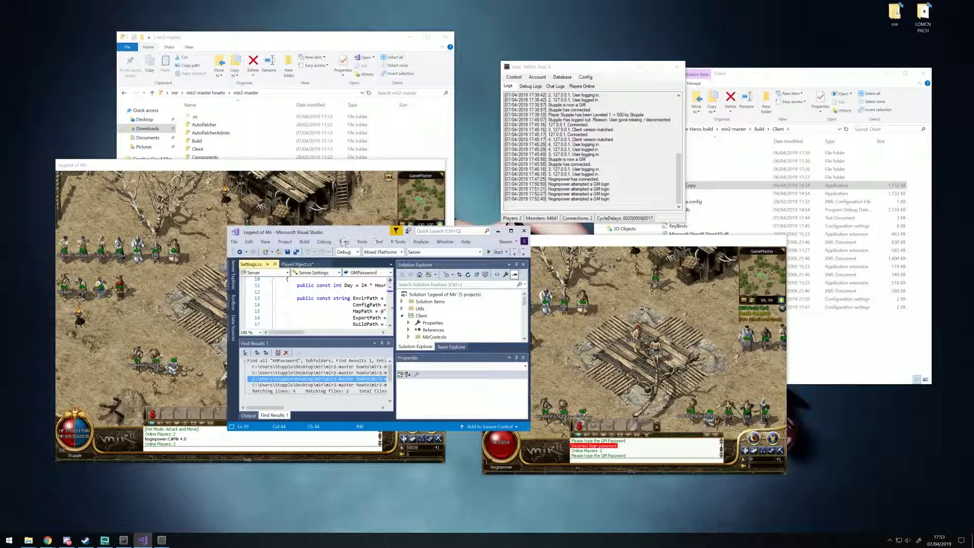
left_click_drag(358, 220, 367, 230)
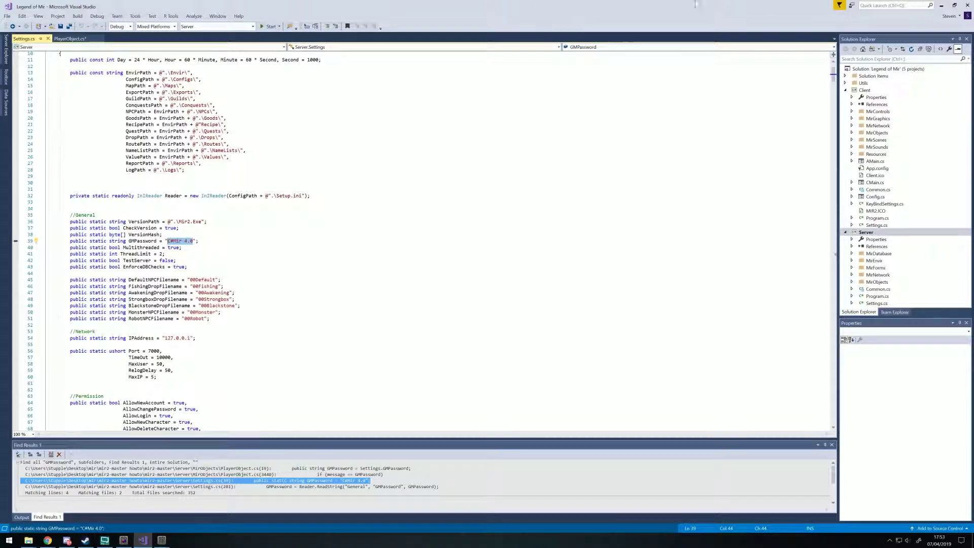
left_click(941, 5)
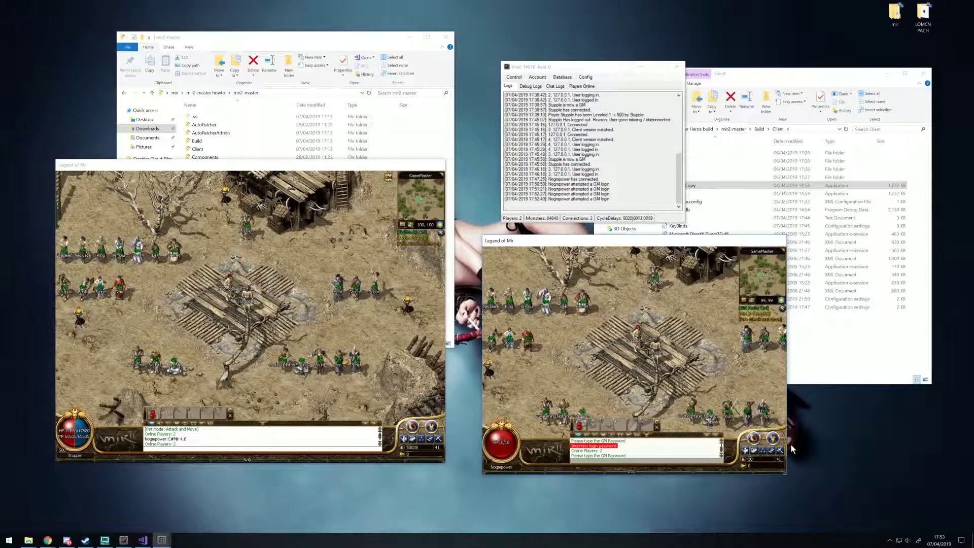
key("Return")
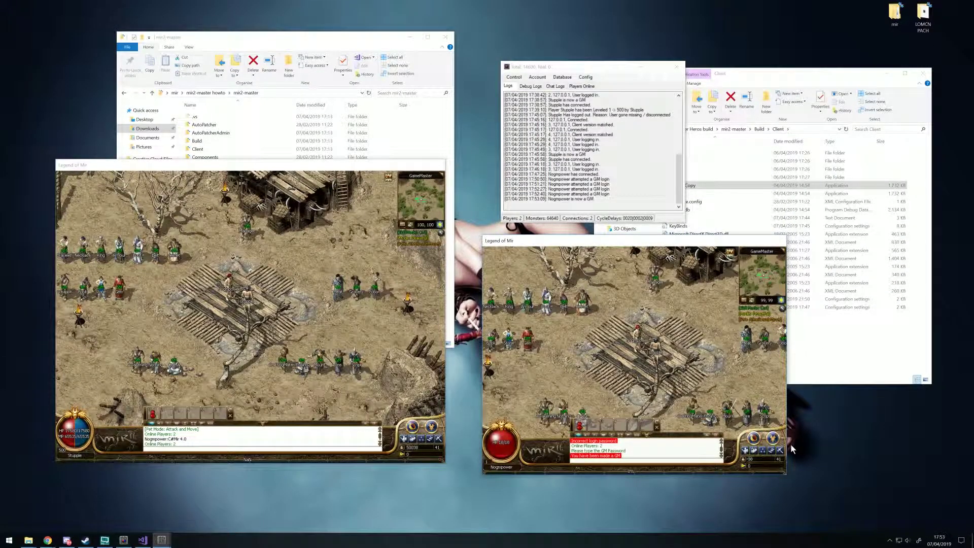
key("Return")
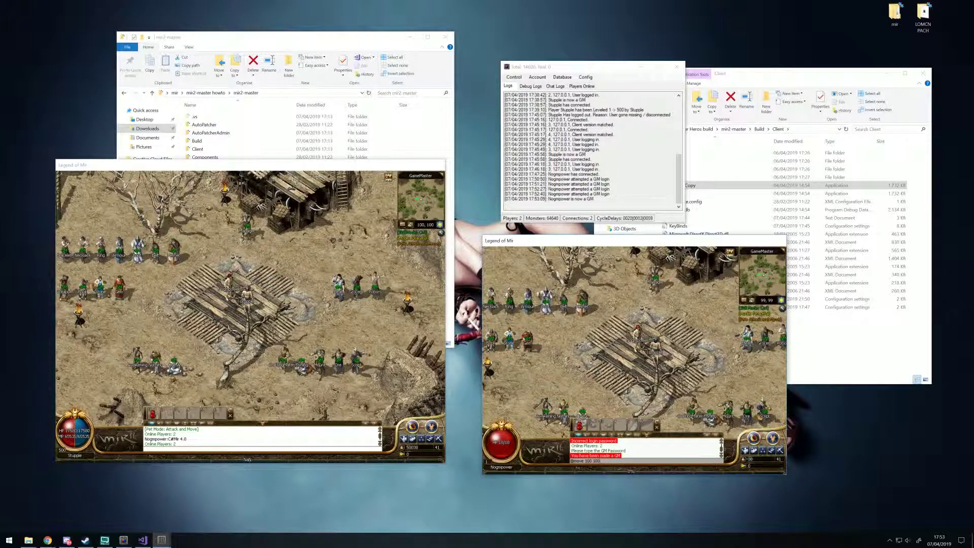
key("Return")
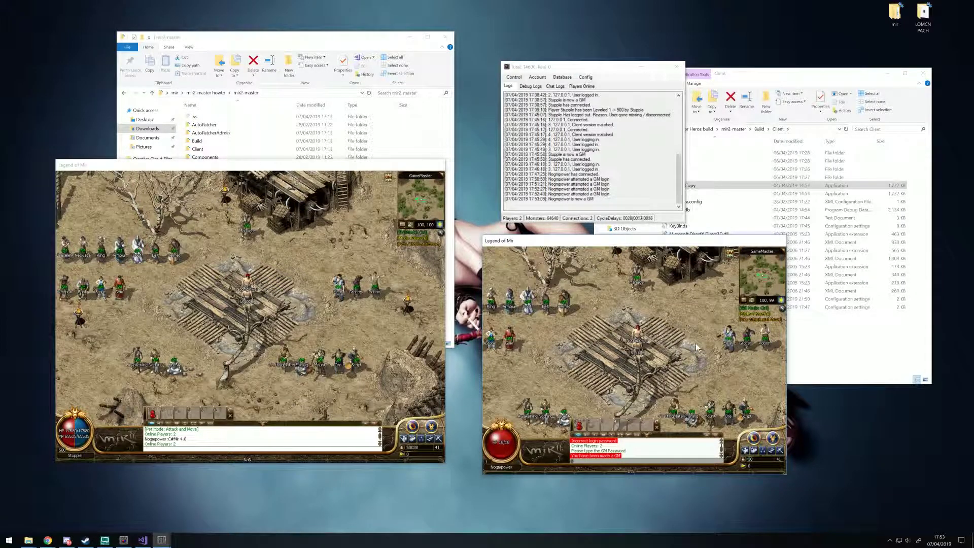